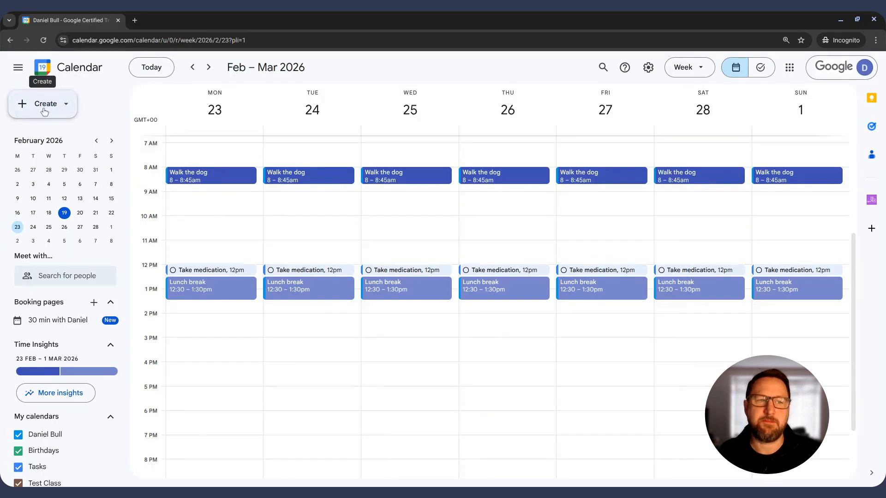
# - Start a new event titled "Training" in the 9–10am slot on Monday, 23 February
pyautogui.click(44, 112)
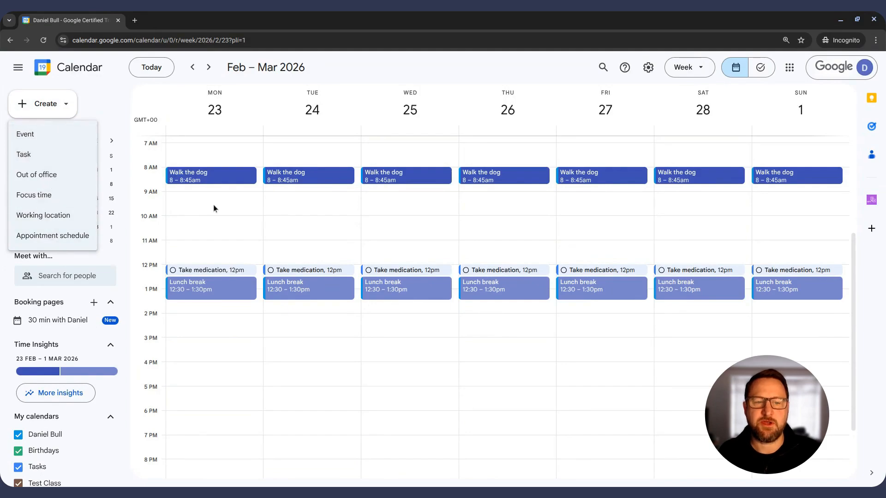
pyautogui.click(225, 201)
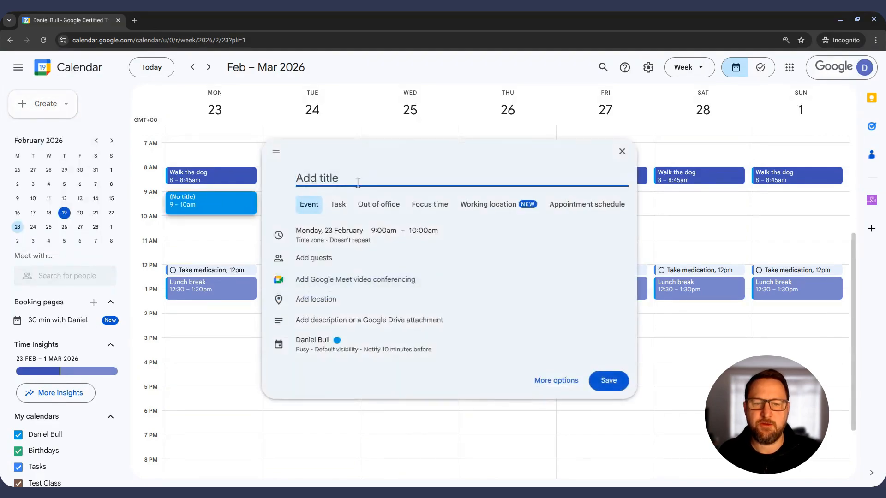
pyautogui.write('Training')
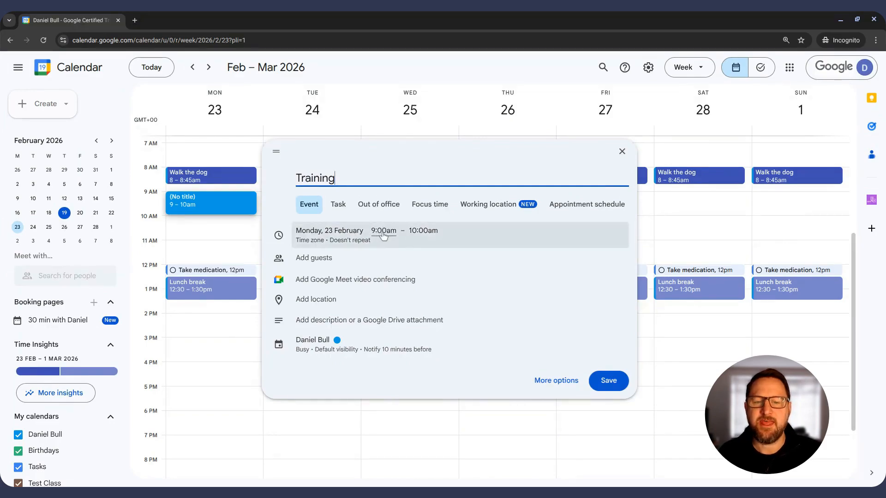
# - Set the Training event's date to Tuesday, 24 February and its time to 9:30am–10:00am
pyautogui.click(338, 232)
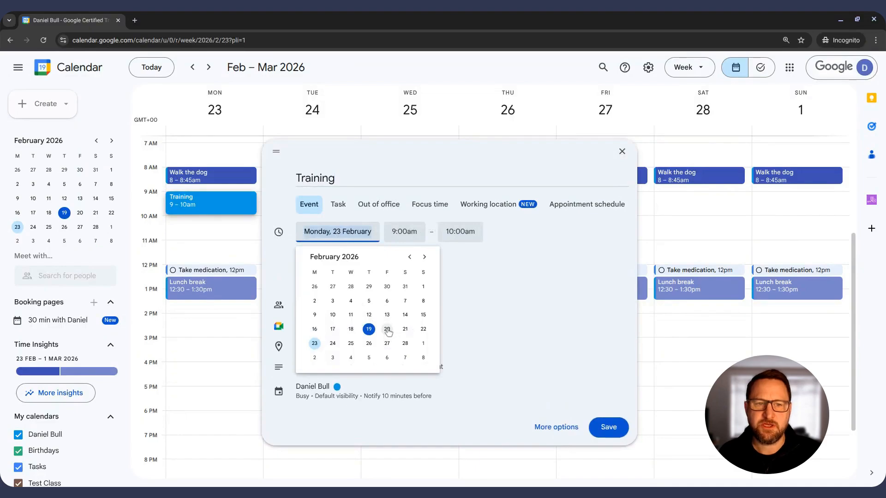
pyautogui.click(329, 345)
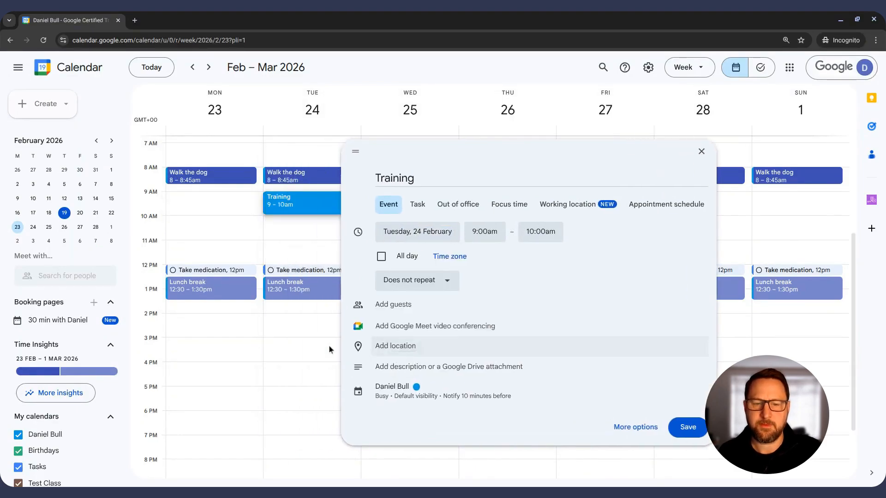
pyautogui.click(502, 235)
pyautogui.click(506, 338)
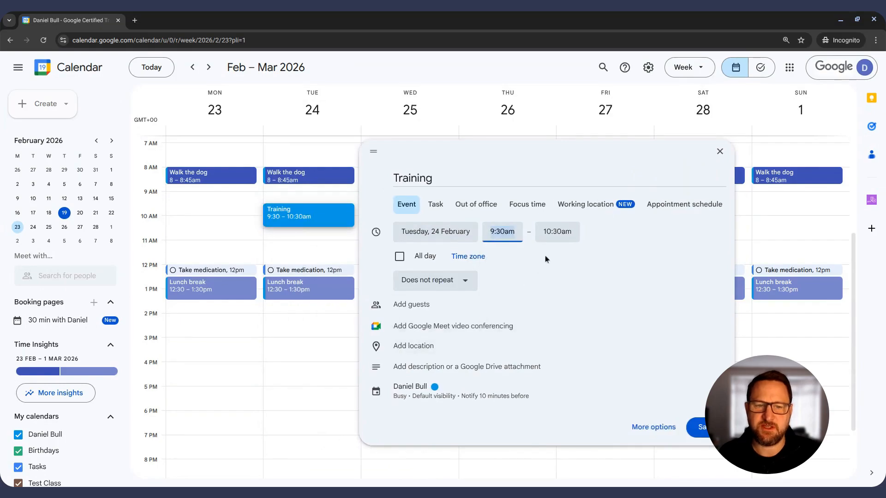
pyautogui.click(561, 231)
pyautogui.click(571, 263)
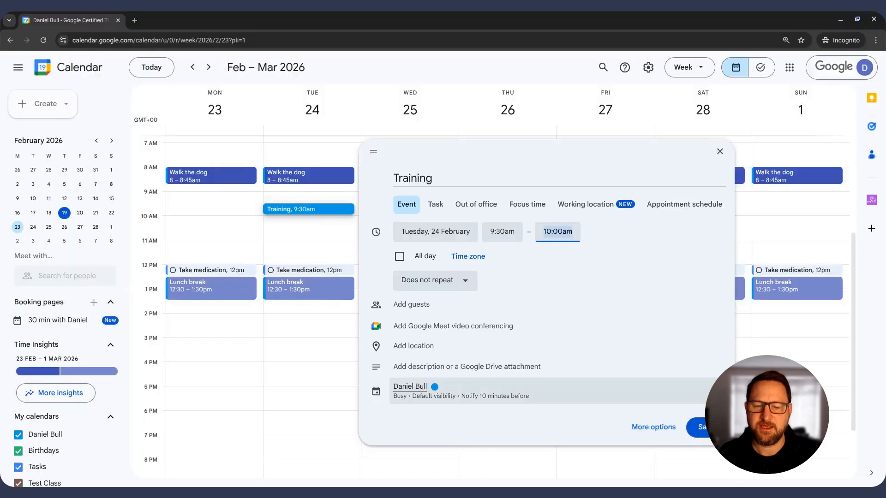
# - Check which calendars the Training event can be assigned to, and save the event
pyautogui.click(413, 391)
pyautogui.click(420, 309)
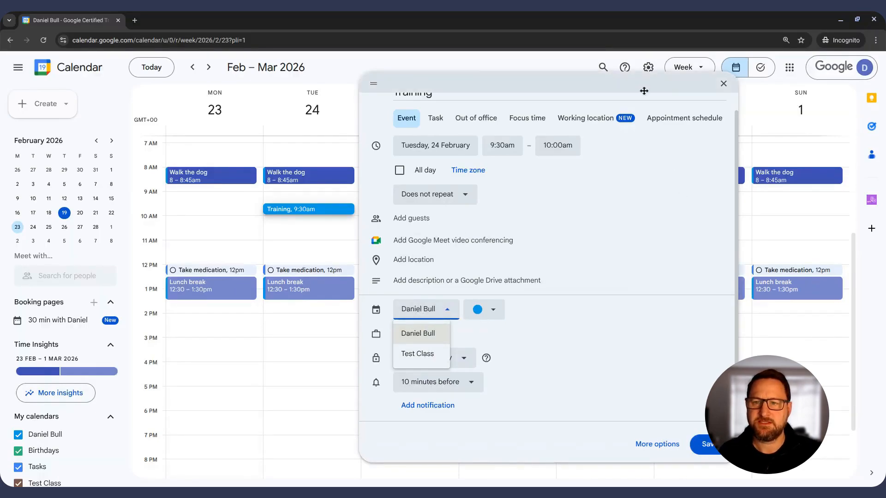
pyautogui.click(707, 444)
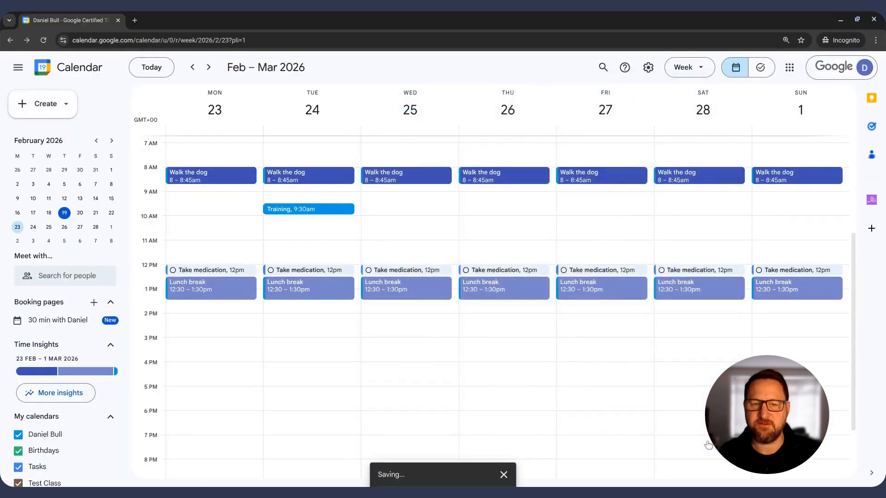
# - Open the saved Training event for full editing and set it to repeat weekly on Tuesday
pyautogui.click(319, 210)
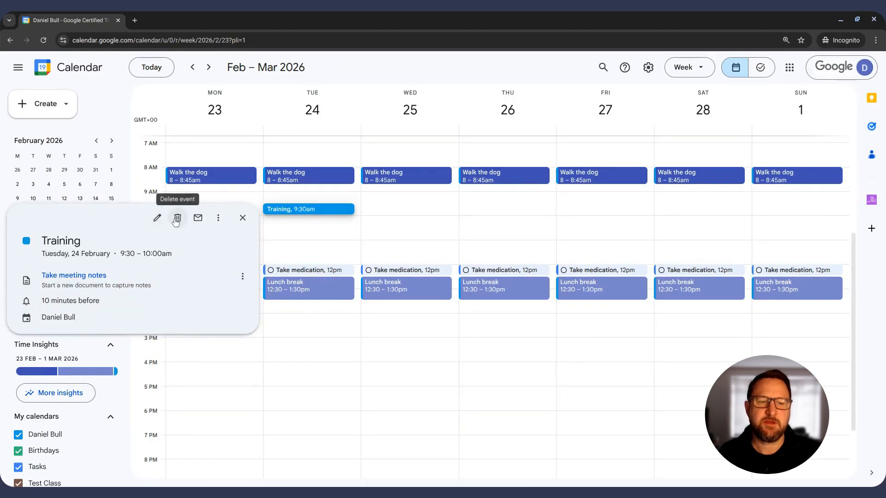
pyautogui.click(219, 220)
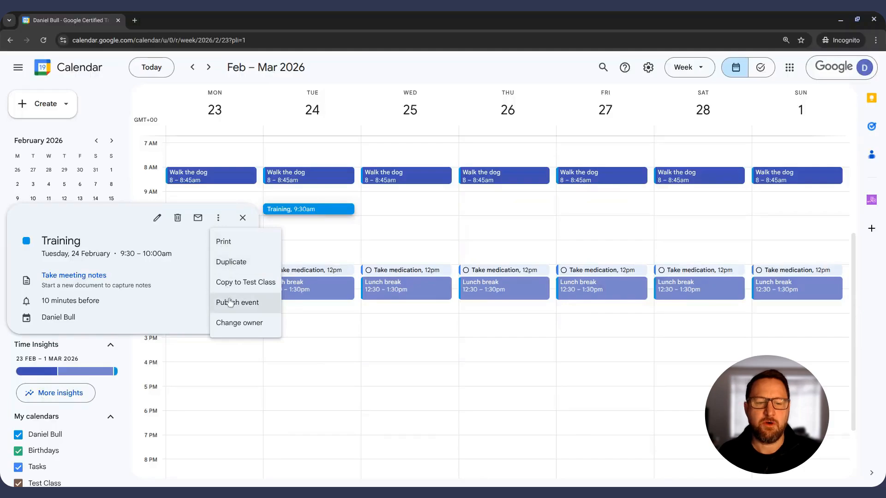
pyautogui.click(158, 221)
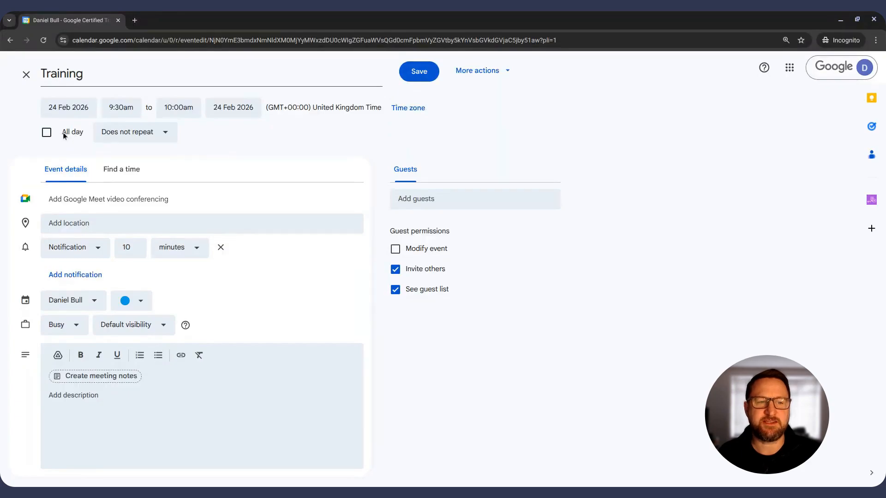
pyautogui.click(126, 133)
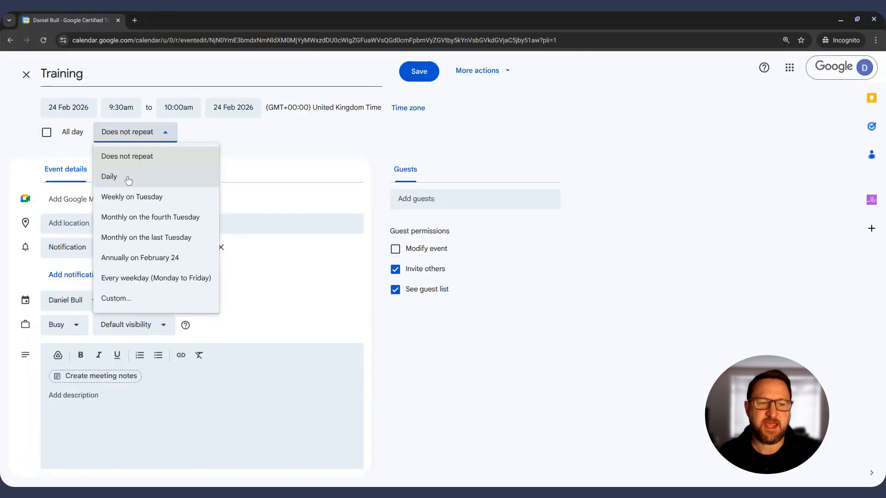
pyautogui.click(134, 201)
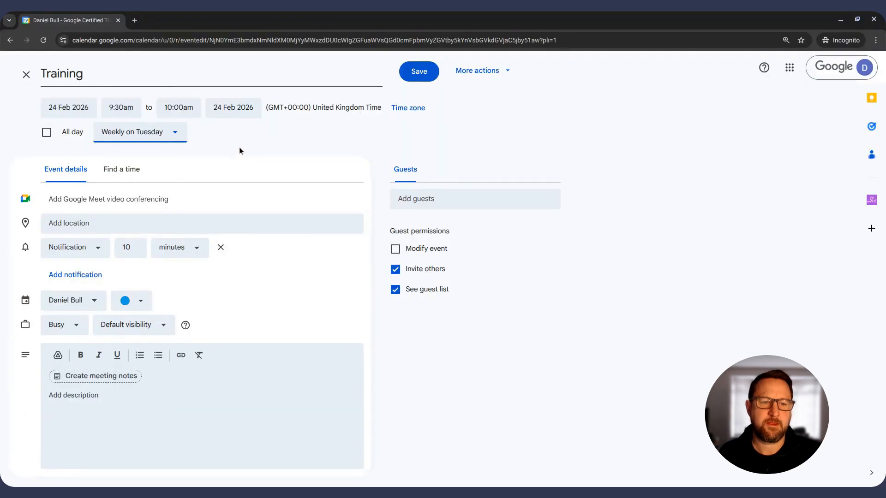
# - Search the event location for "google lon" and choose Google London - Pancras Square
pyautogui.click(94, 223)
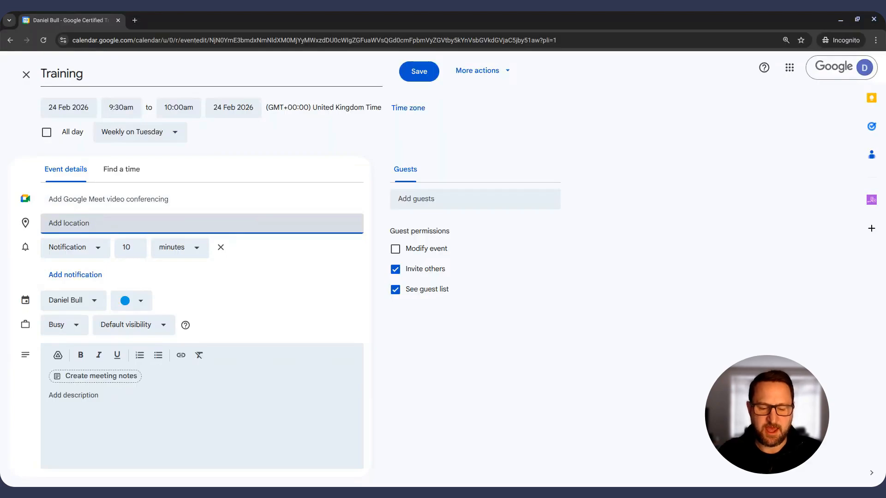
pyautogui.write('g')
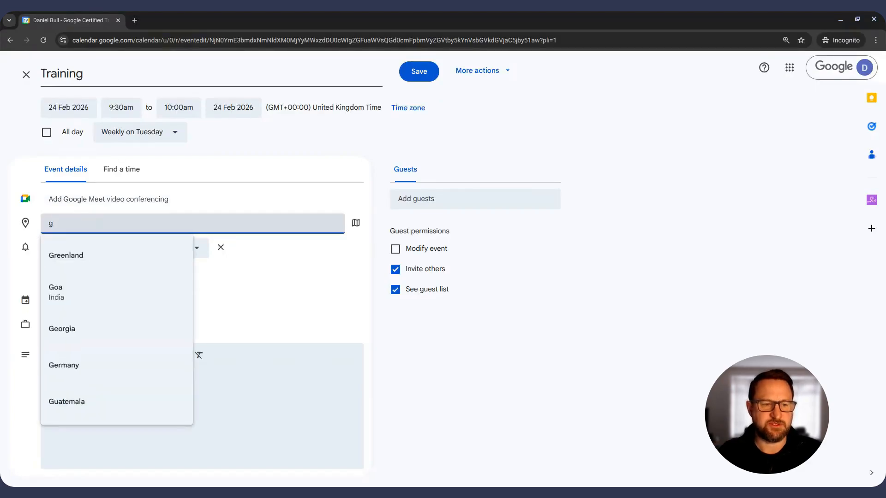
pyautogui.write('oogle lon')
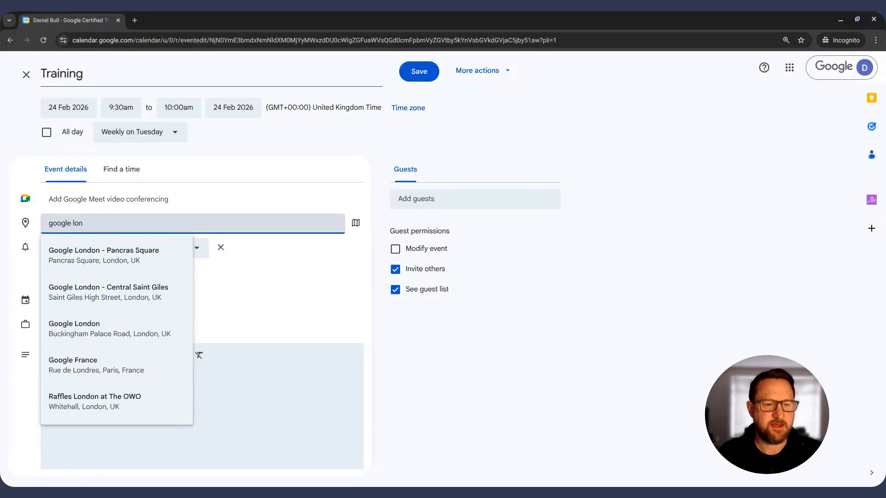
pyautogui.click(103, 255)
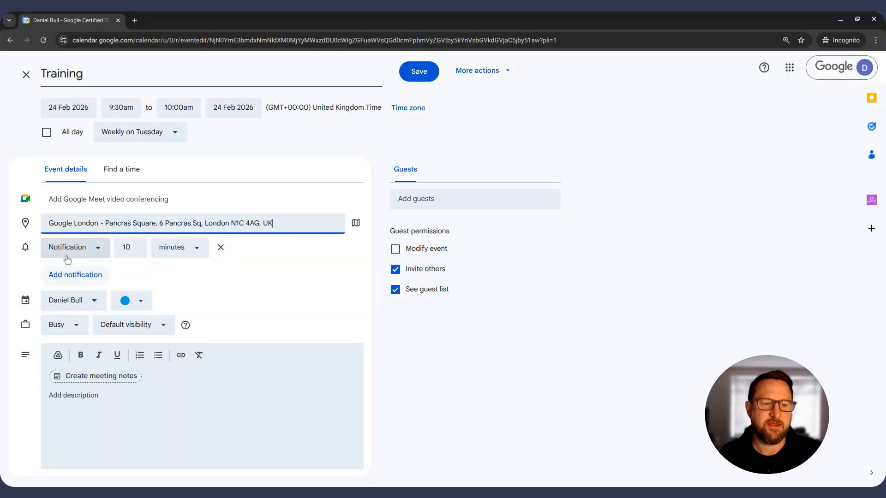
# - Add a second reminder to the Training event, sent by email 1 day before
pyautogui.click(84, 276)
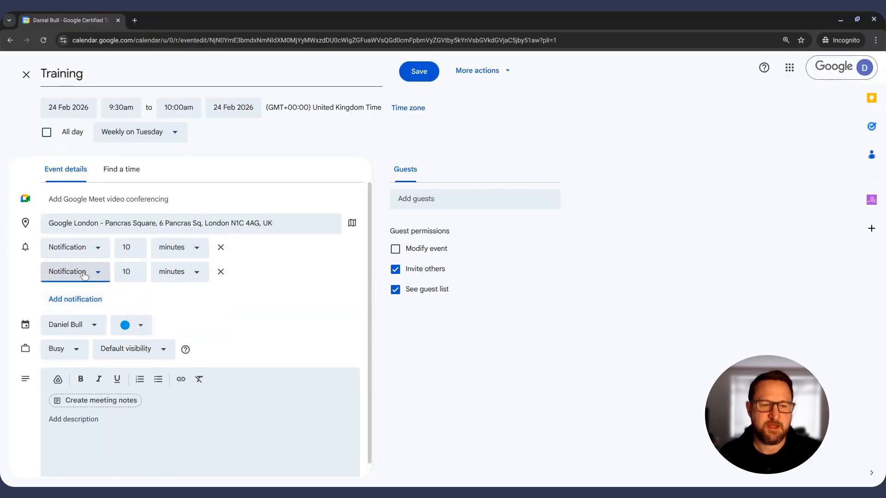
pyautogui.click(82, 277)
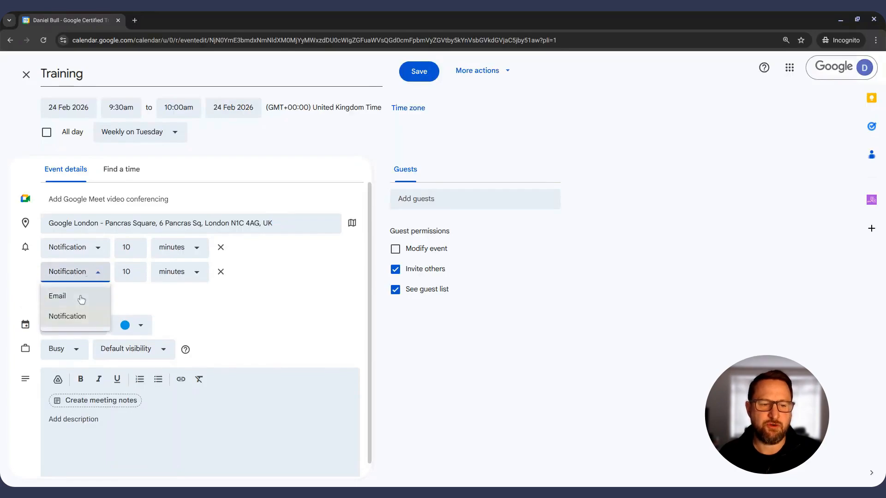
pyautogui.click(81, 299)
pyautogui.click(113, 270)
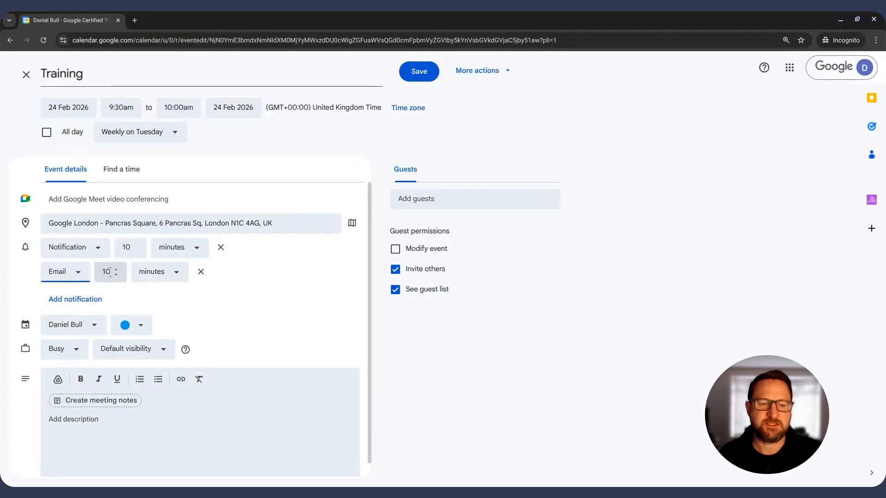
pyautogui.press('BackSpace')
pyautogui.click(146, 272)
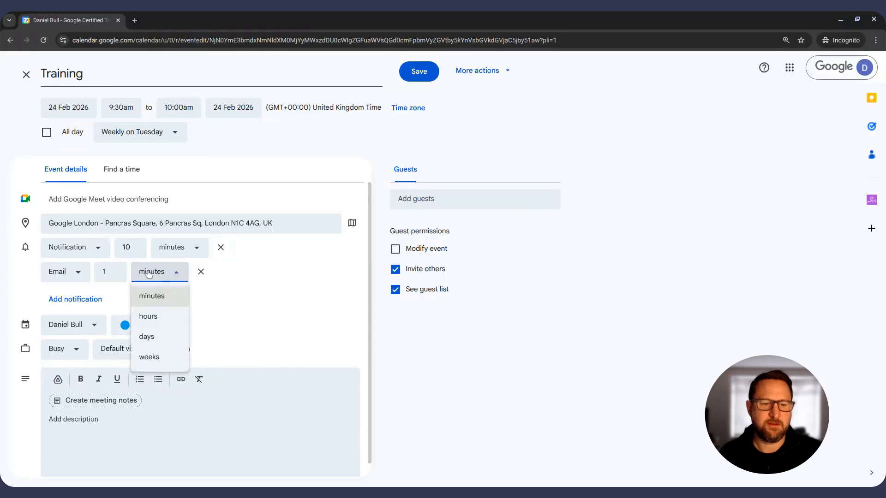
pyautogui.click(150, 339)
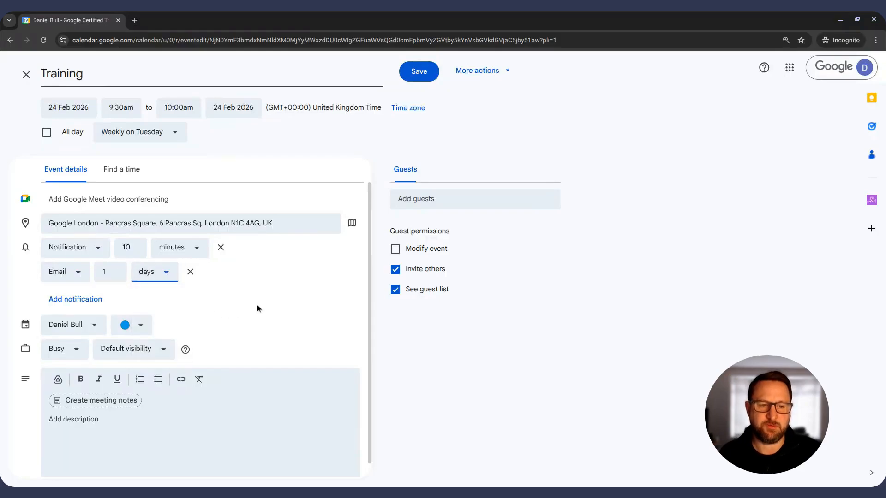
# - Review the event's calendar, Busy/Free availability and visibility options
pyautogui.scroll(-1, 258, 312)
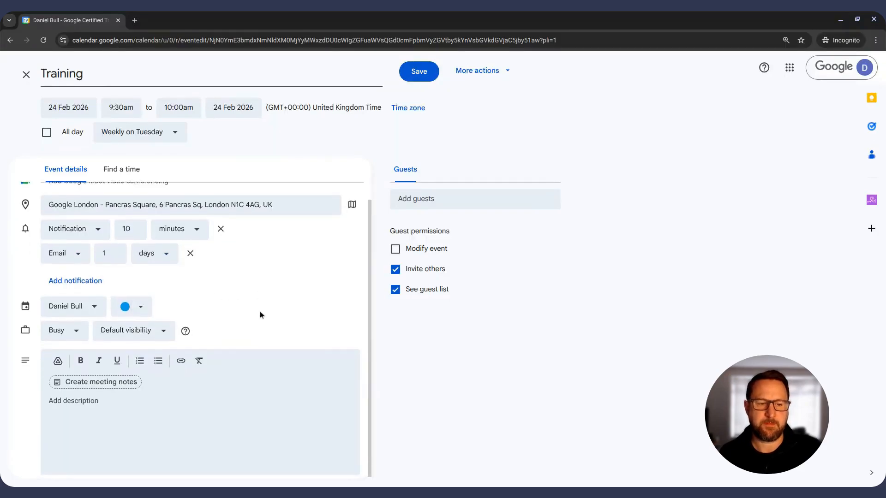
pyautogui.click(93, 306)
pyautogui.click(222, 291)
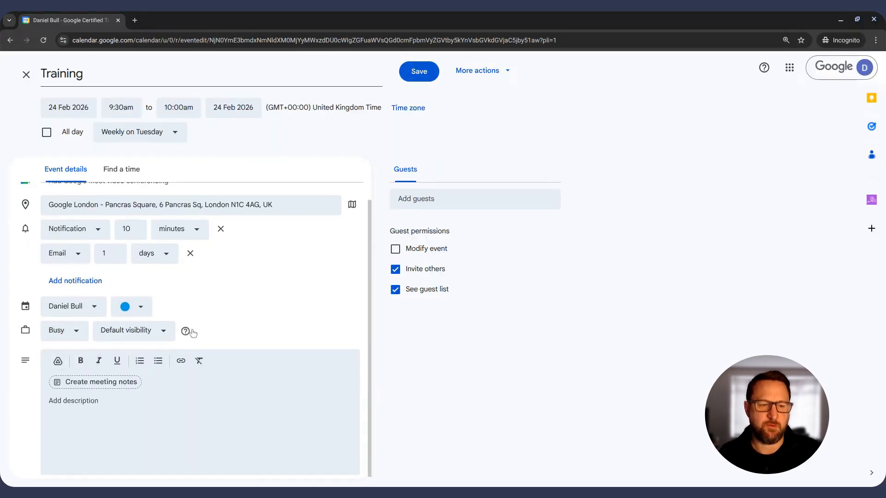
pyautogui.click(78, 335)
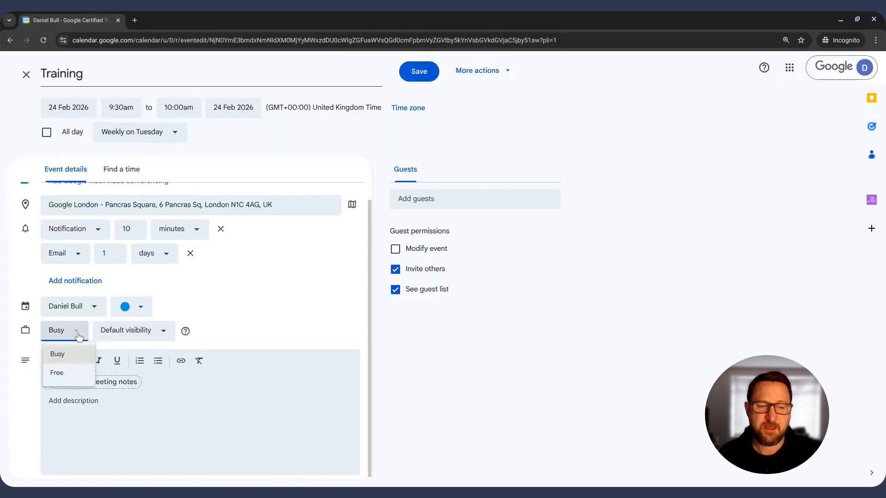
pyautogui.click(136, 332)
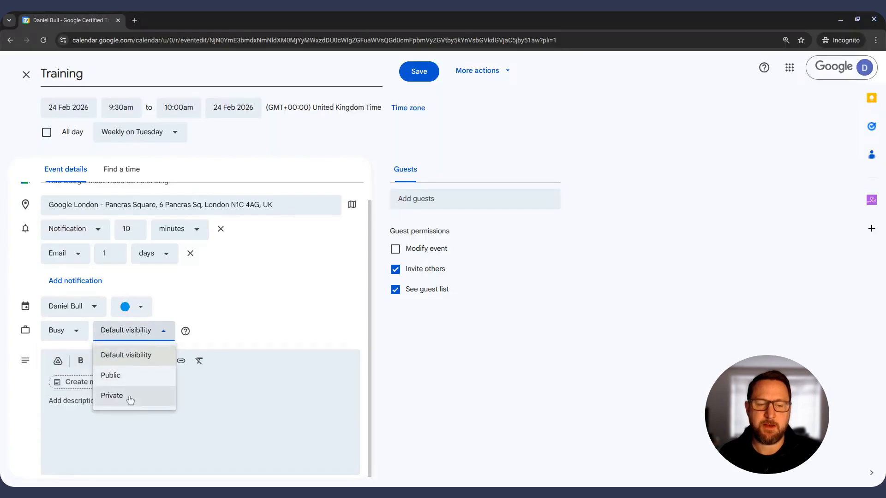
pyautogui.click(234, 329)
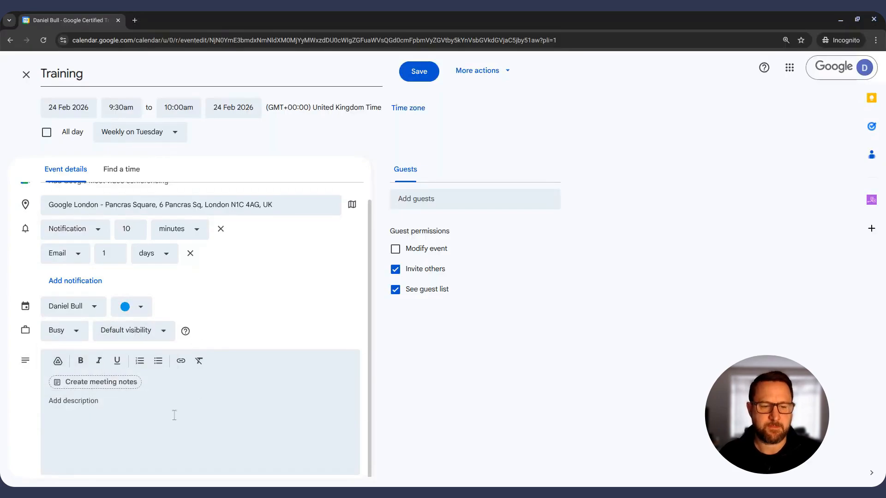
# - Enter "Training materials:" as the event description and attach a new meeting notes document
pyautogui.click(102, 411)
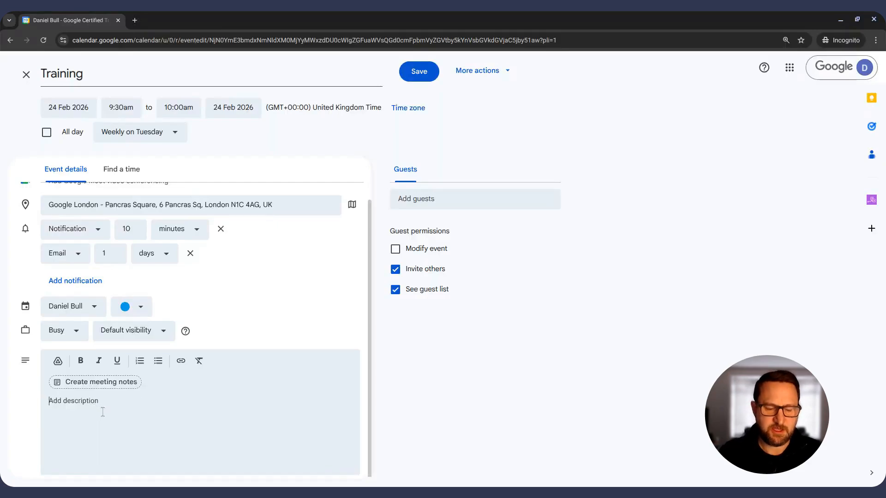
pyautogui.write('Trainin')
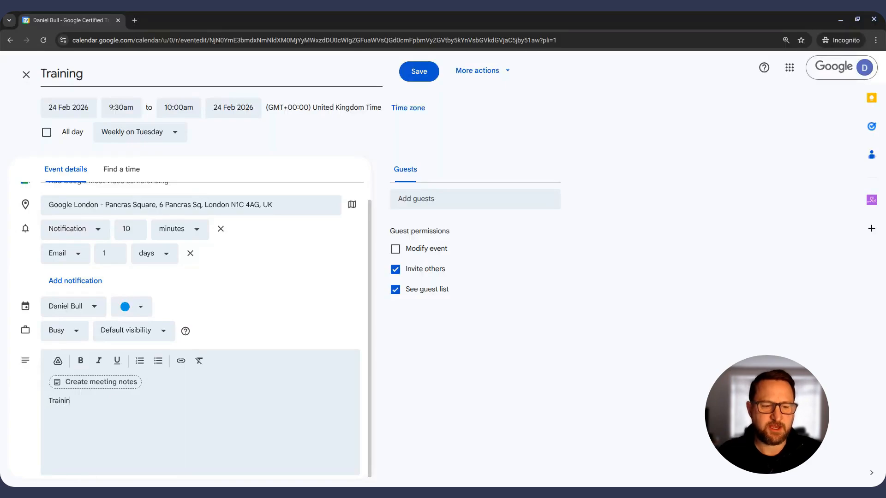
pyautogui.write('g materials:')
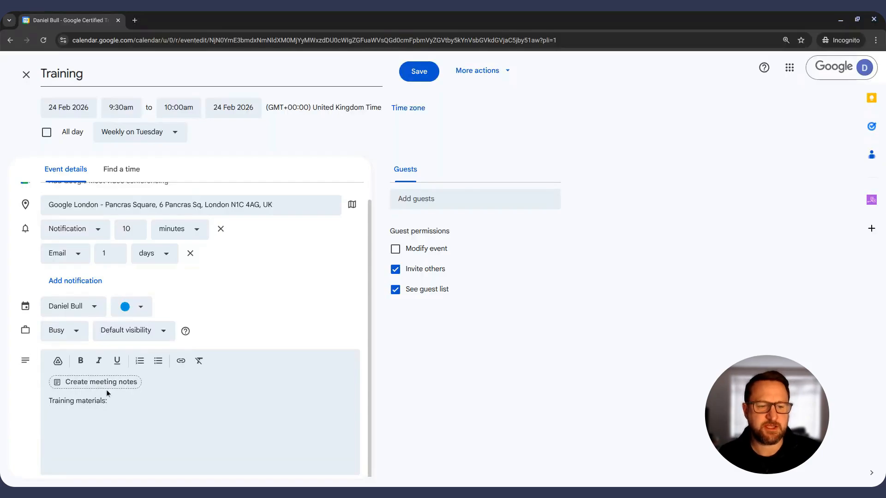
pyautogui.click(95, 382)
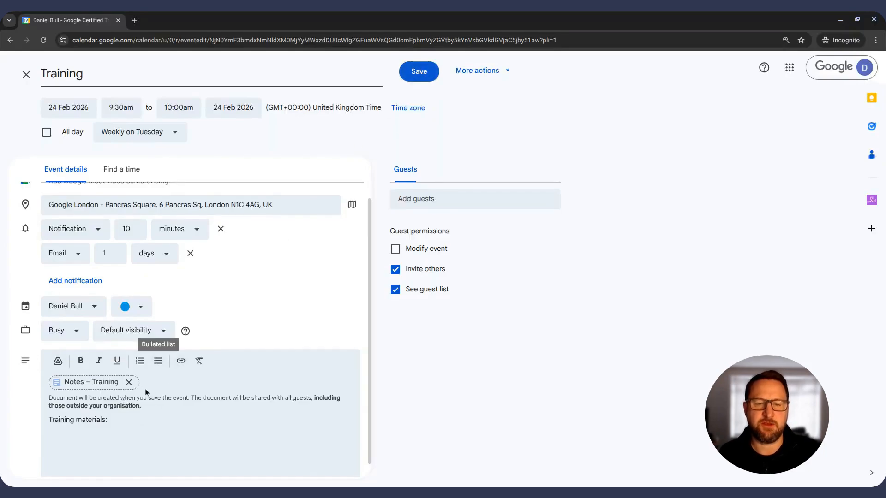
# - Add the suggested contact as a guest of the Training event and mark the guest as optional
pyautogui.click(428, 199)
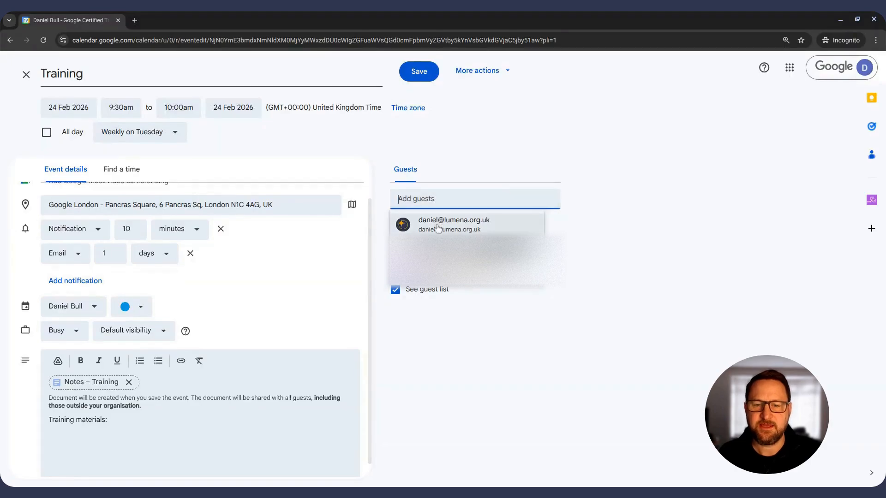
pyautogui.click(437, 229)
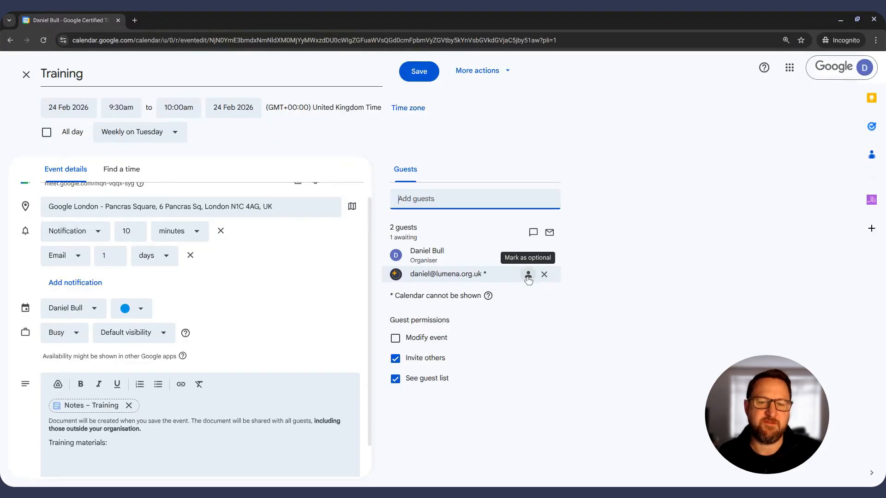
pyautogui.click(528, 276)
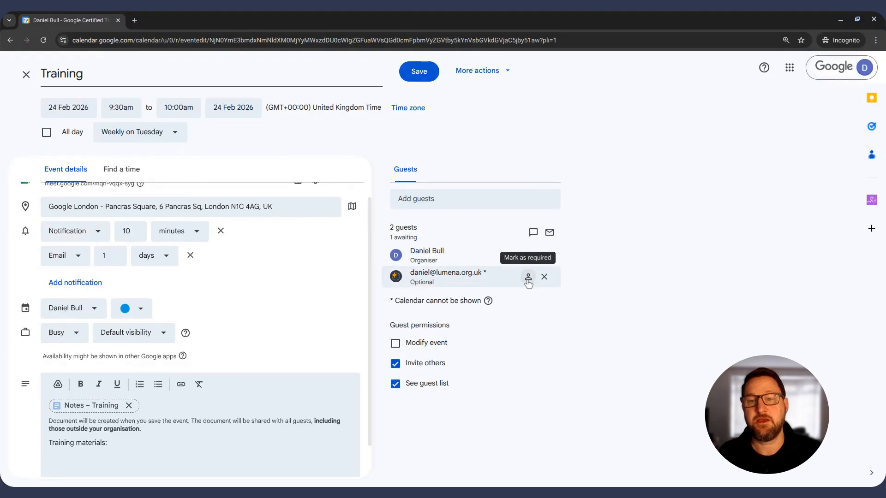
# - Mark the invited guest as required and check the attendees' schedule for the Training event's day
pyautogui.click(528, 277)
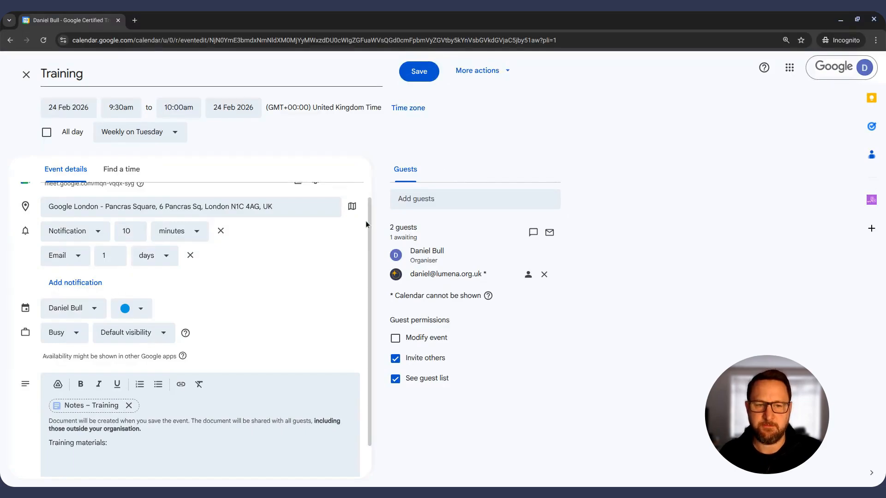
pyautogui.scroll(1, 339, 263)
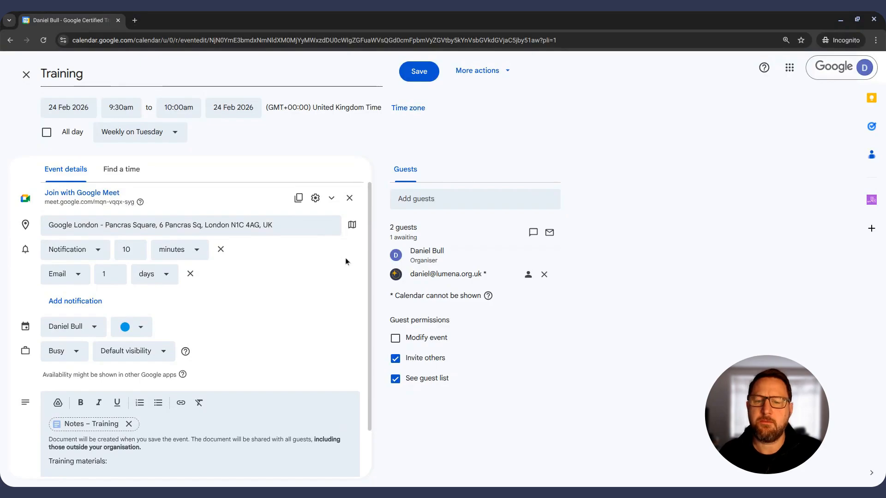
pyautogui.moveTo(428, 275)
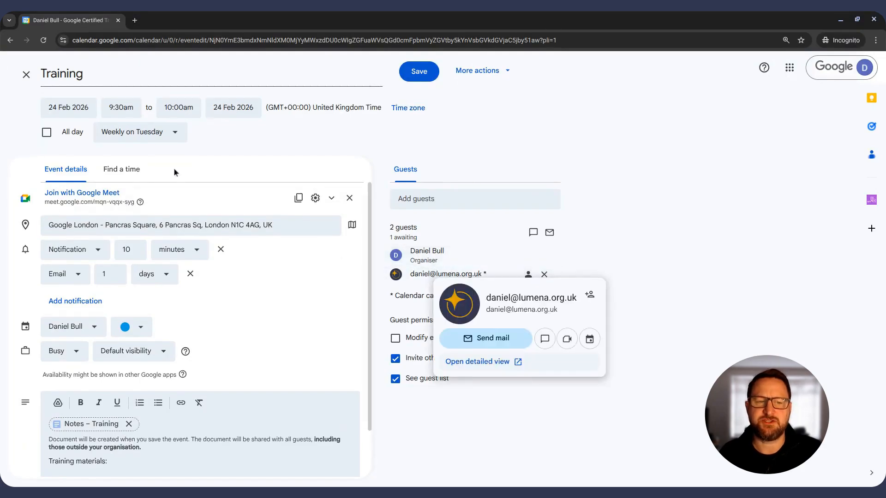
pyautogui.click(123, 172)
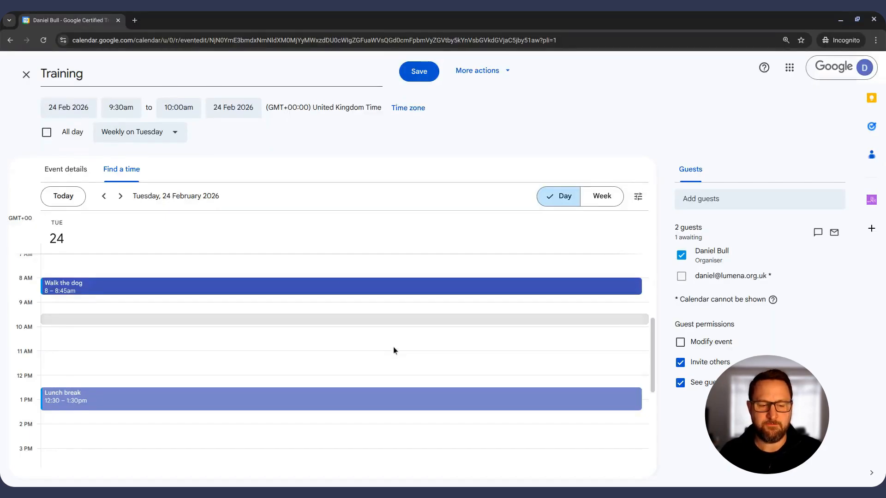
# - Save the Training event, sending invitations to all guests including the external one, and create and share the meeting notes
pyautogui.click(416, 77)
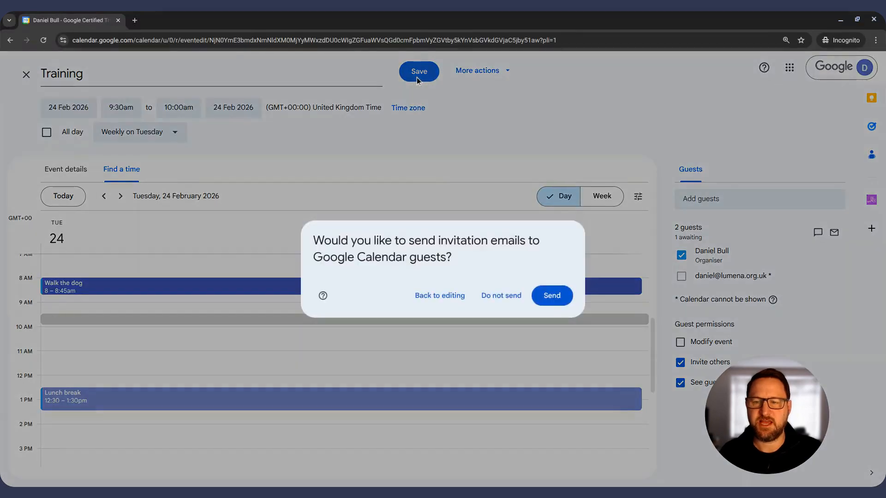
pyautogui.click(552, 297)
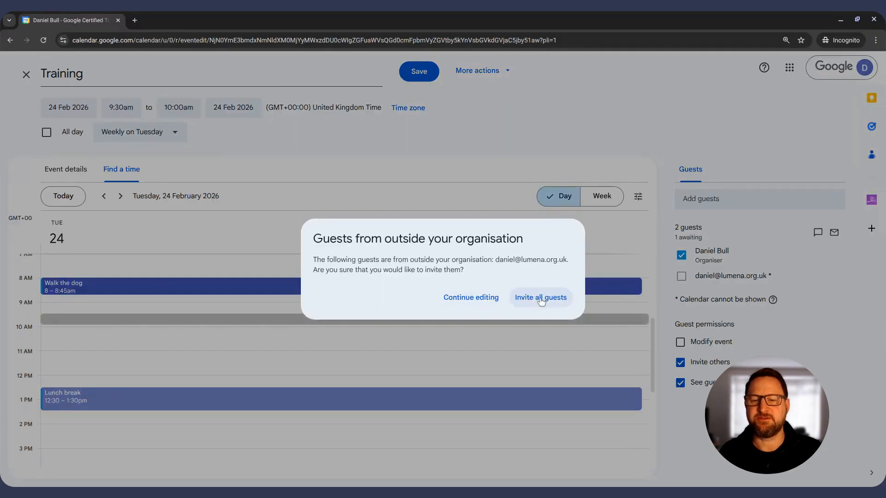
pyautogui.click(541, 299)
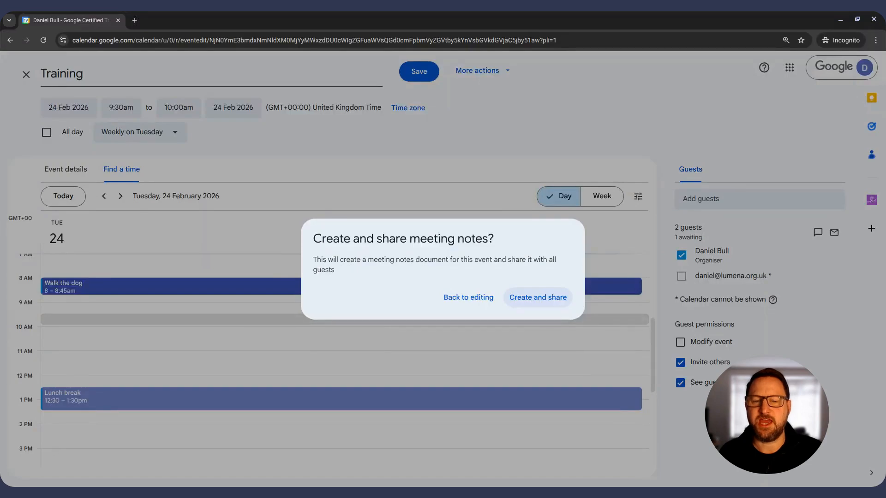
pyautogui.click(531, 299)
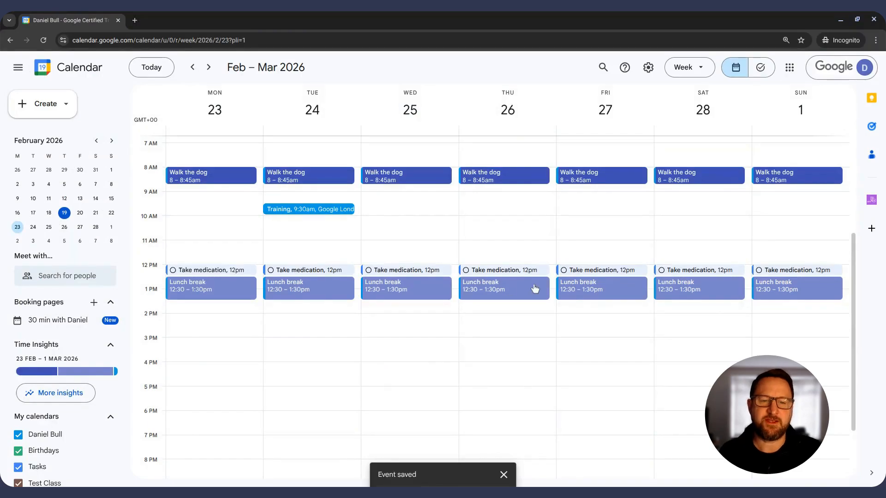
# - Review the saved Training event's details and the guests' response status, and close the event summary
pyautogui.click(339, 213)
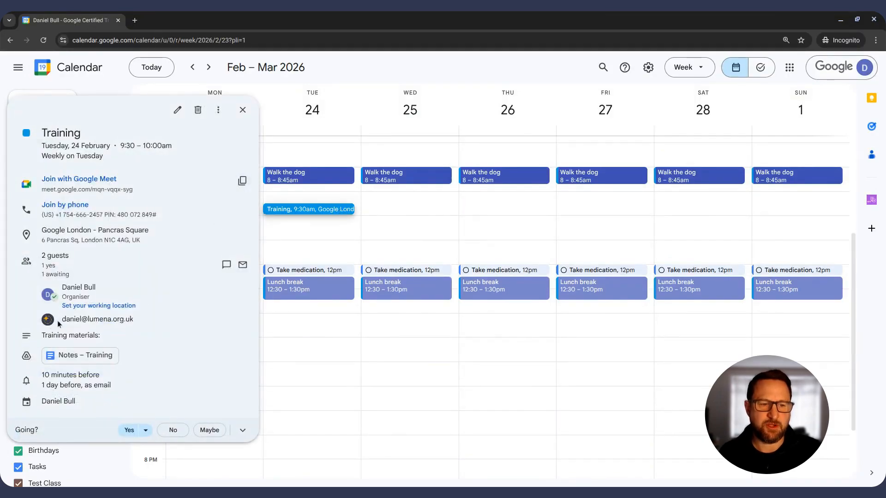
pyautogui.moveTo(63, 320)
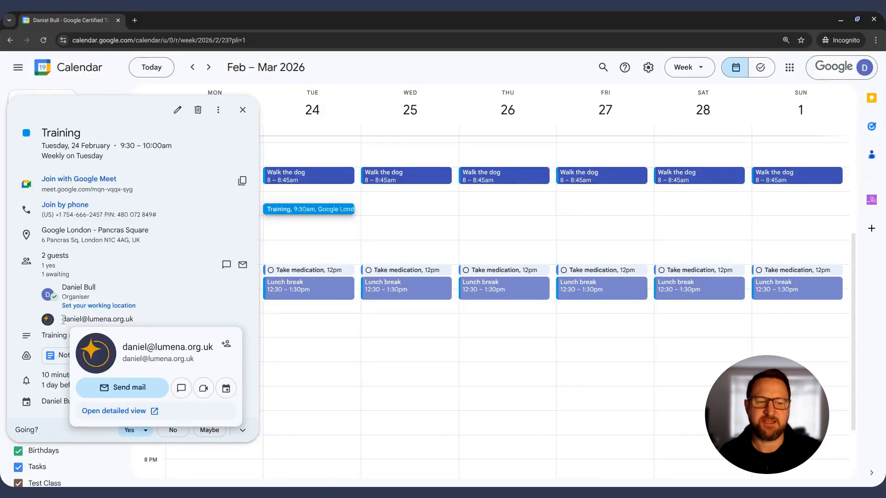
pyautogui.moveTo(55, 302)
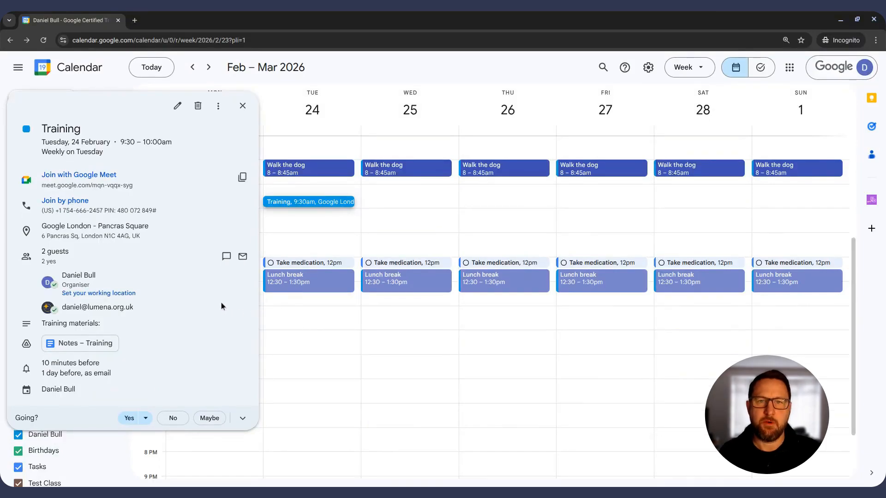
pyautogui.moveTo(219, 303)
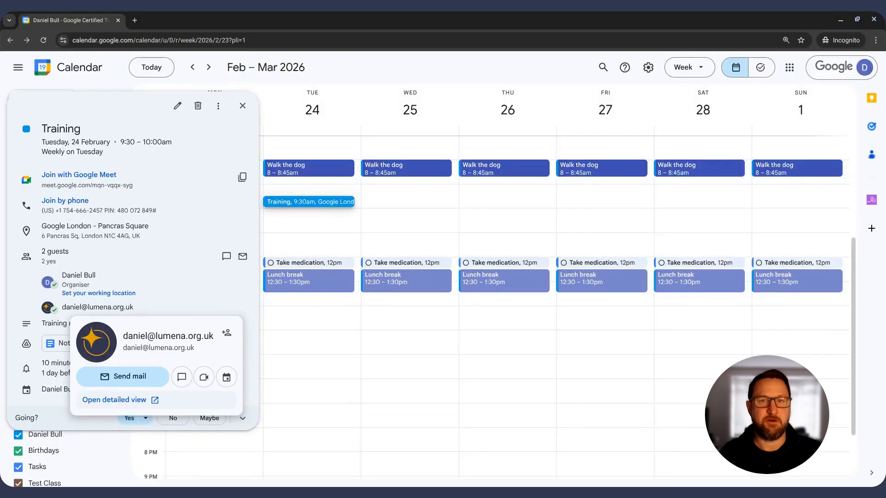
pyautogui.click(381, 333)
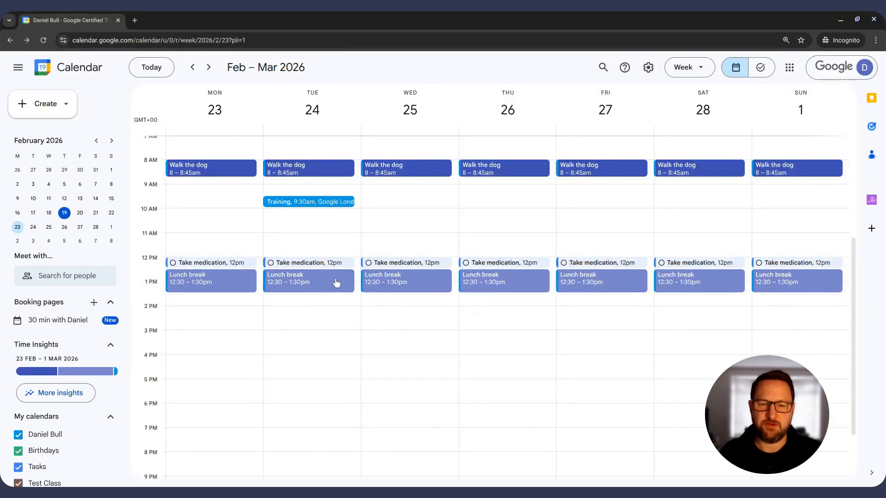
# - Reschedule only the Tuesday 24 February Lunch break to 1:30 – 2:30pm
pyautogui.moveTo(336, 283); pyautogui.dragTo(334, 306)
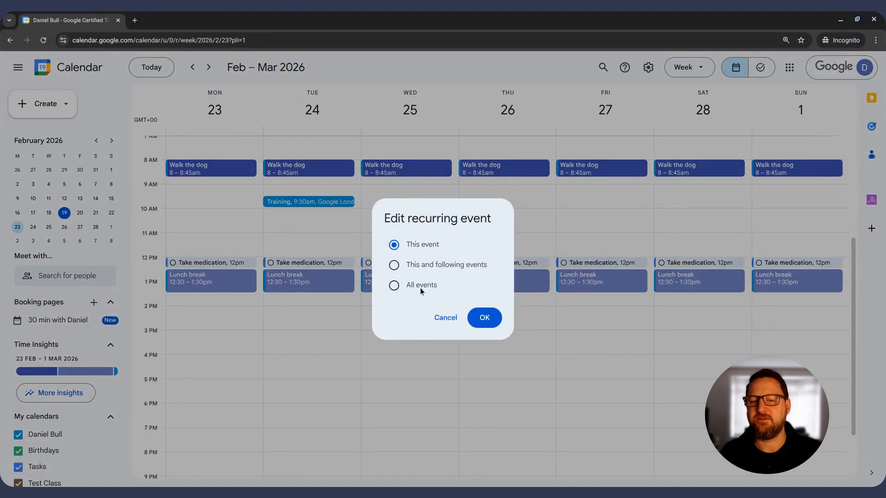
pyautogui.click(484, 319)
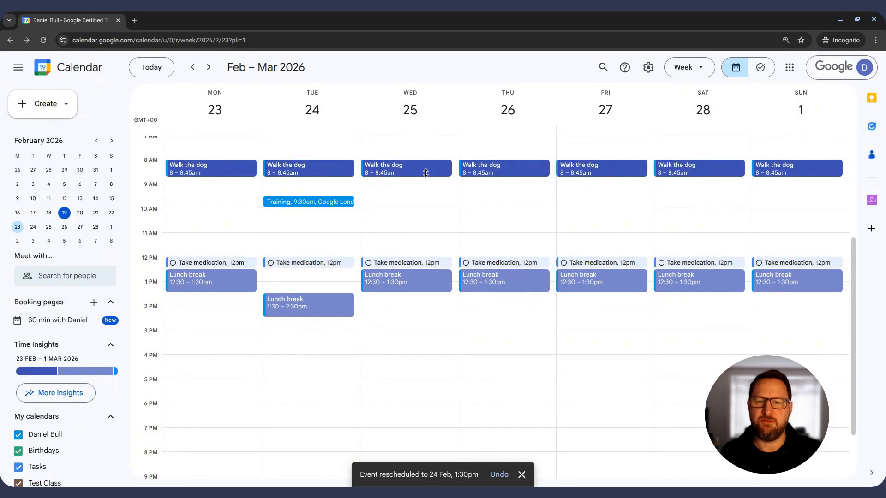
# - Move Walk the dog on Wednesday 25 February to 7:30 – 8:15am for this and following events
pyautogui.moveTo(425, 167); pyautogui.dragTo(421, 155)
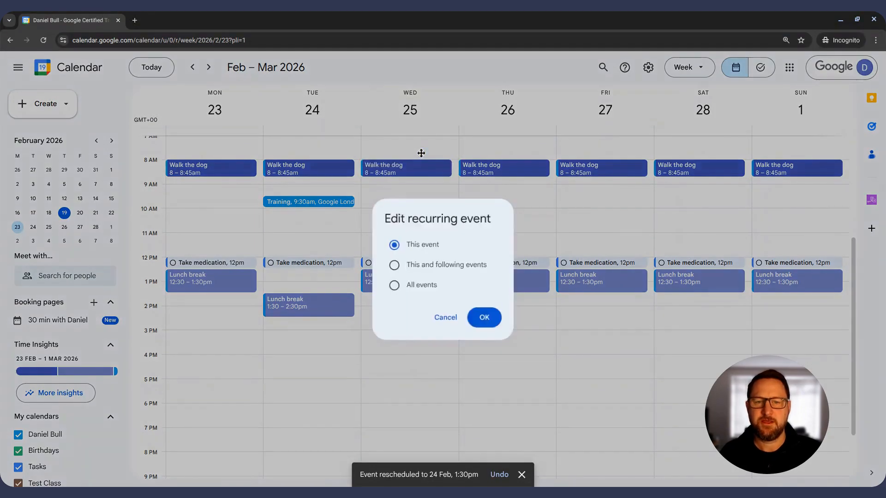
pyautogui.click(415, 267)
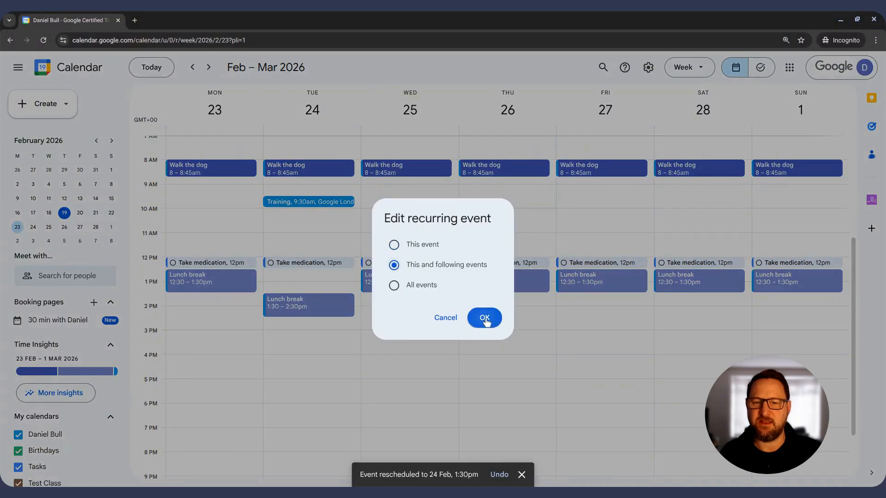
pyautogui.click(483, 319)
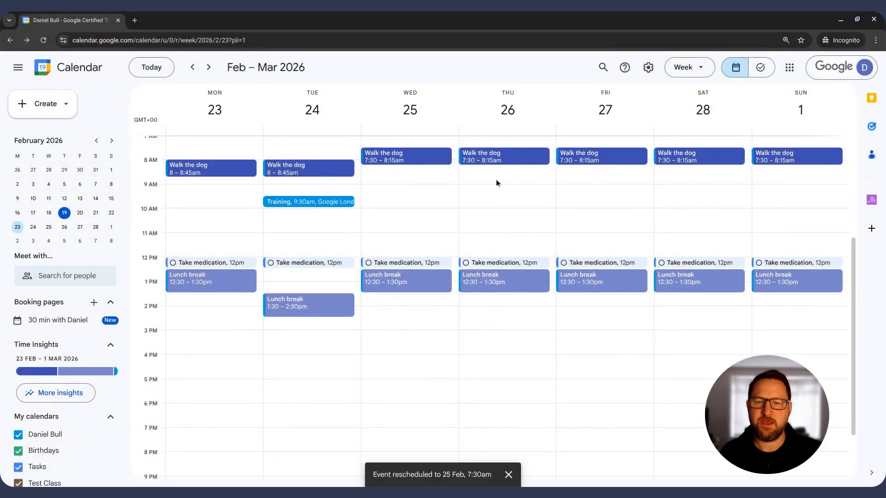
# - Delete only the Saturday 28 February occurrence of Walk the dog
pyautogui.click(717, 160)
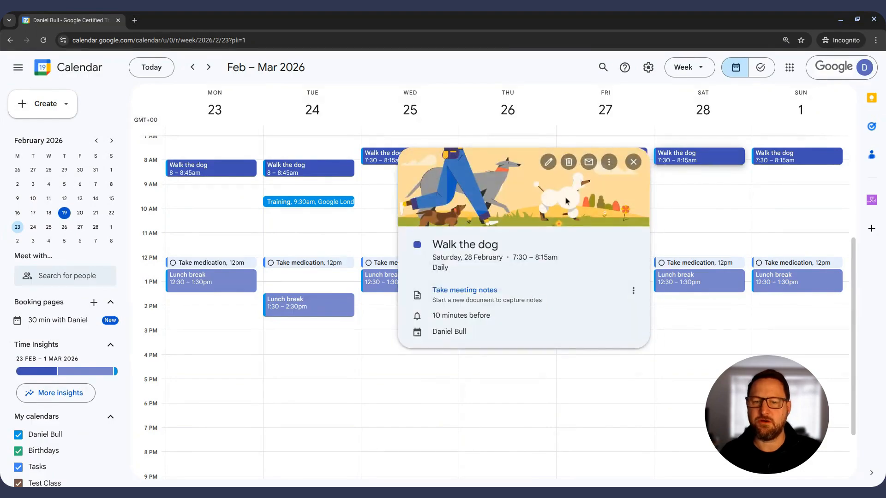
pyautogui.click(568, 162)
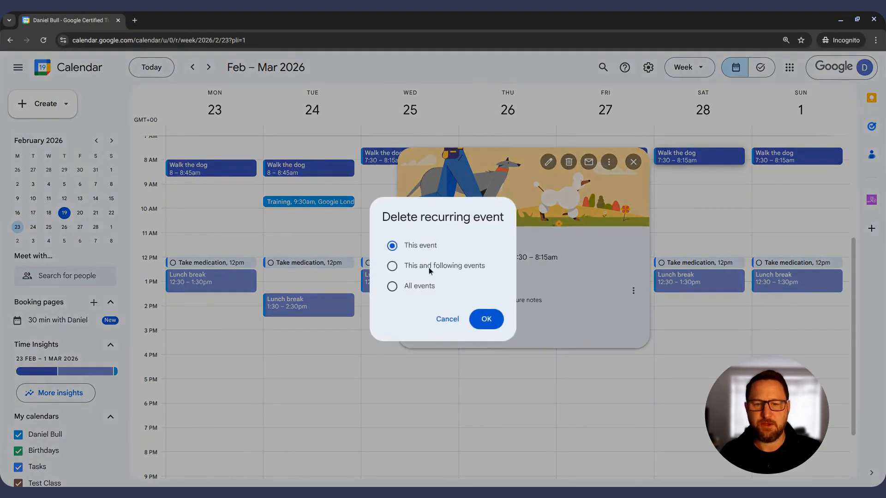
pyautogui.click(486, 320)
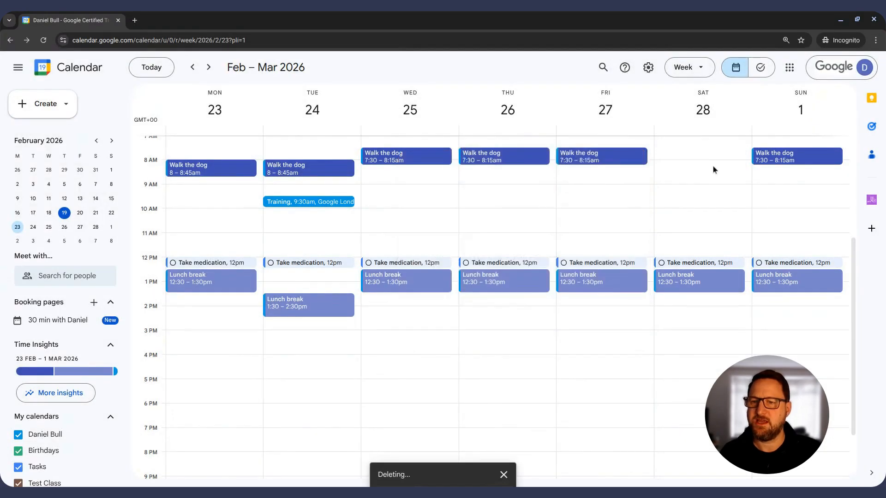
# - Set the start of the Wednesday 25 February Lunch break to 12:45pm and save the change for this event only
pyautogui.click(428, 289)
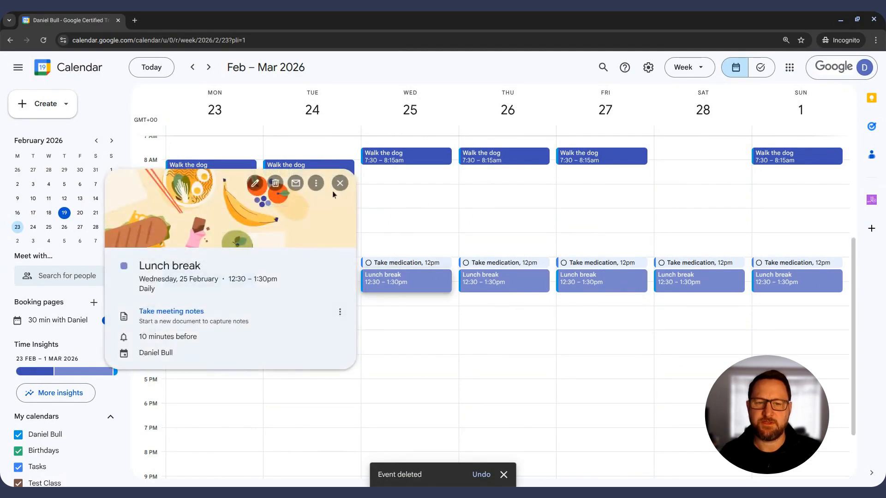
pyautogui.click(262, 184)
pyautogui.click(122, 107)
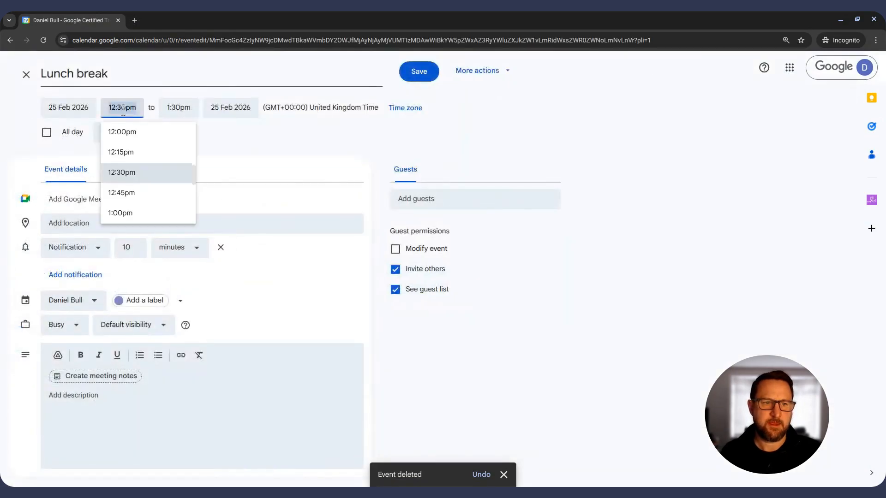
pyautogui.click(125, 193)
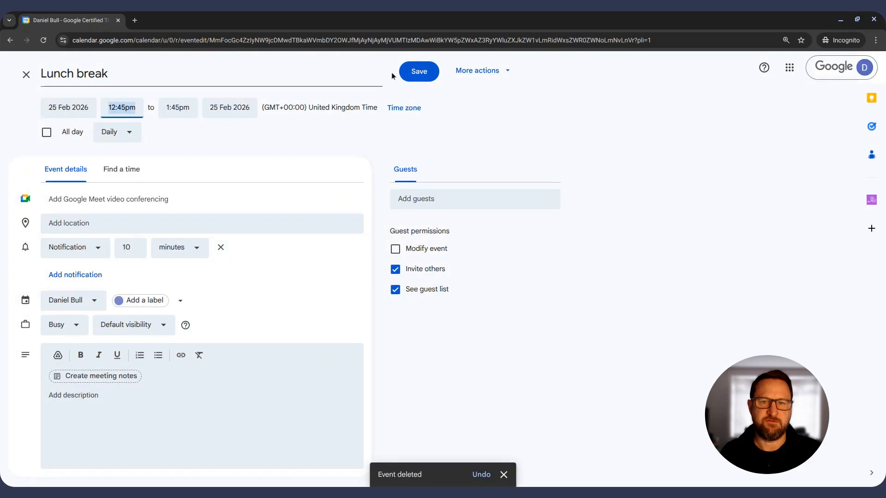
pyautogui.click(419, 71)
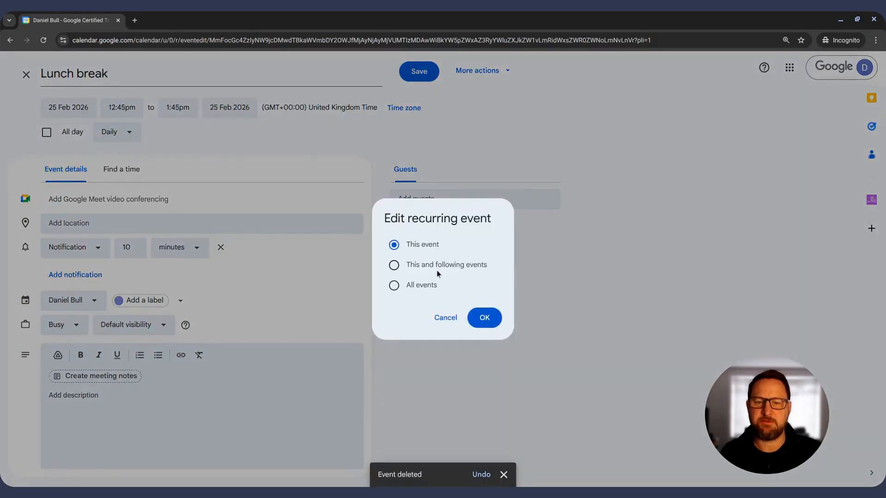
pyautogui.click(484, 318)
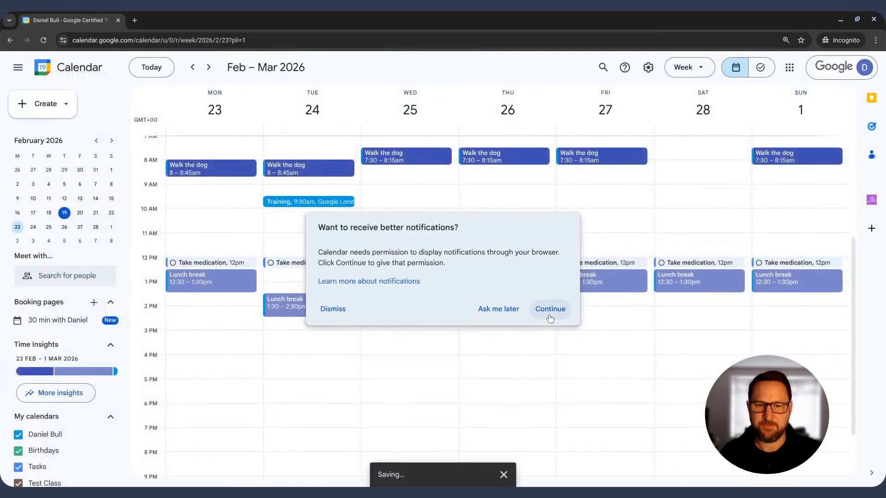